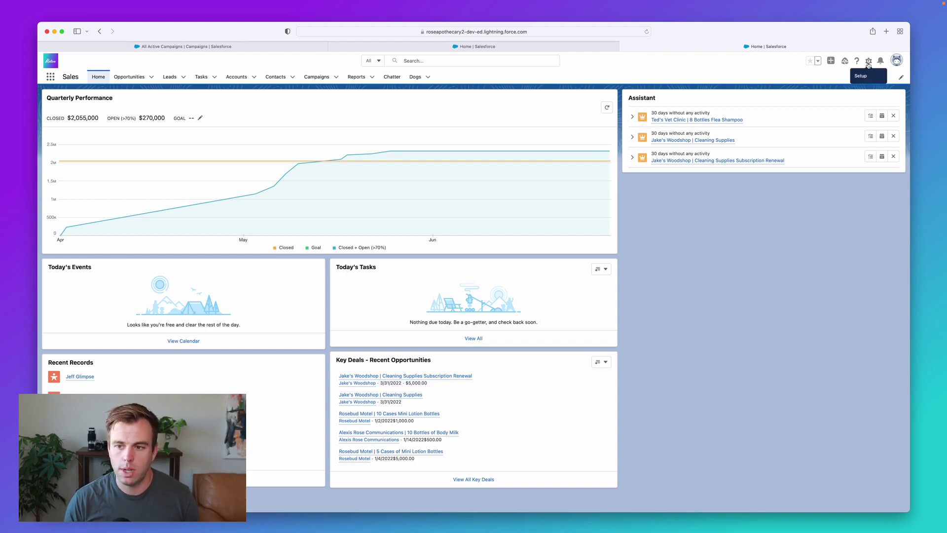
- Open the current Sales Home page for editing via the Setup gear's Edit Page
click(868, 63)
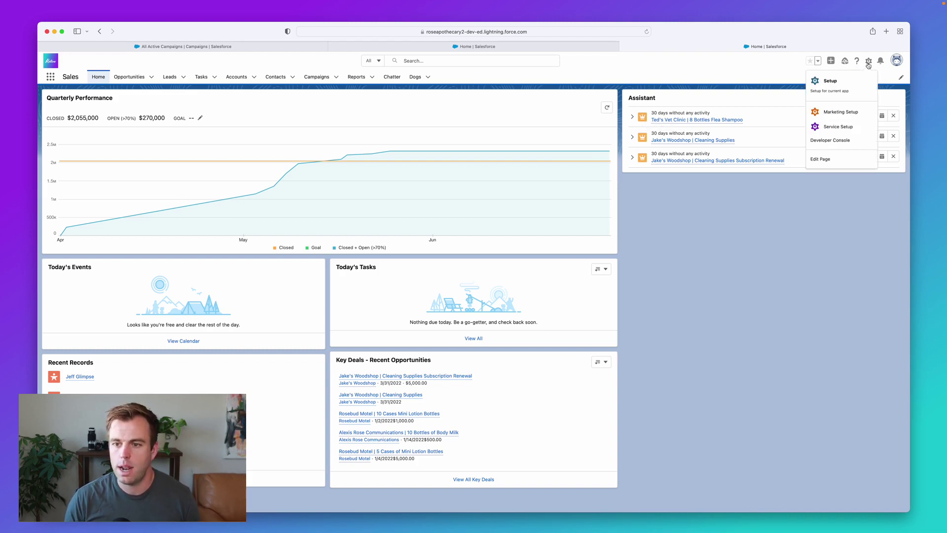
click(828, 159)
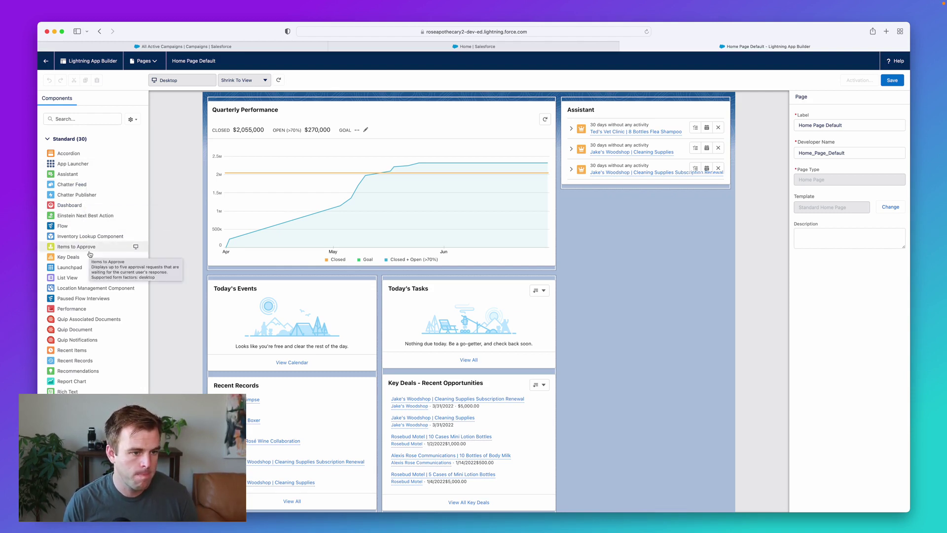
- Focus the component Search box to filter the list down to Report Chart
click(72, 120)
text(repo)
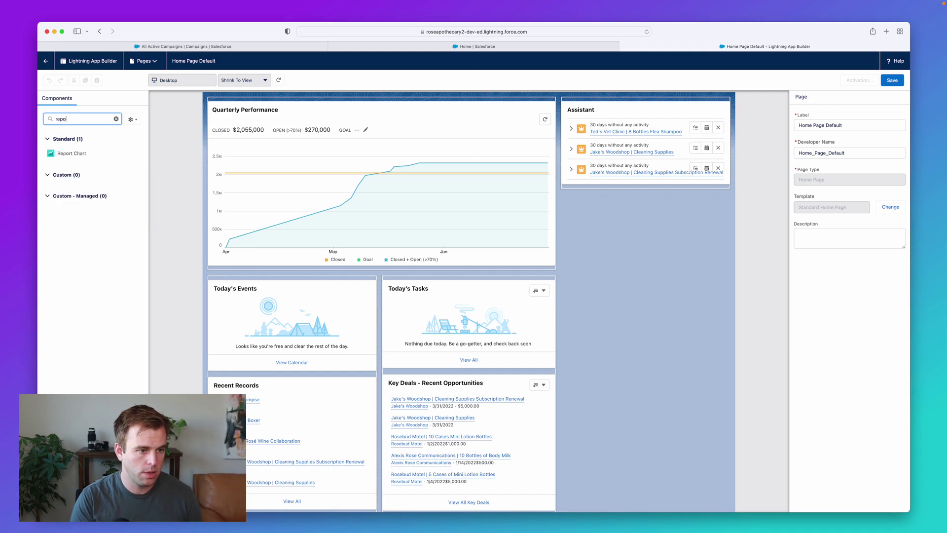
- Place a Report Chart below Quarterly Performance showing the Revenue Report, and add a visibility filter
drag(71, 152, 359, 263)
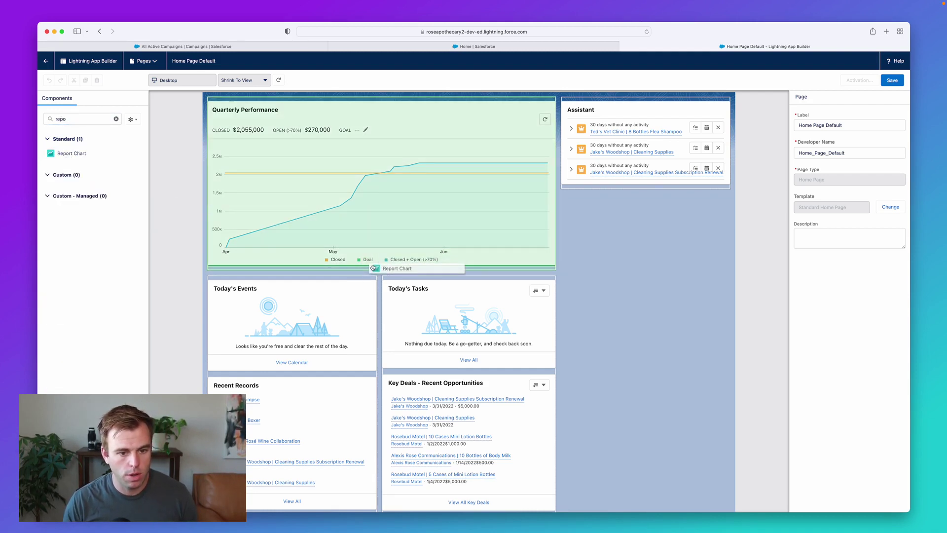
drag(359, 262, 378, 269)
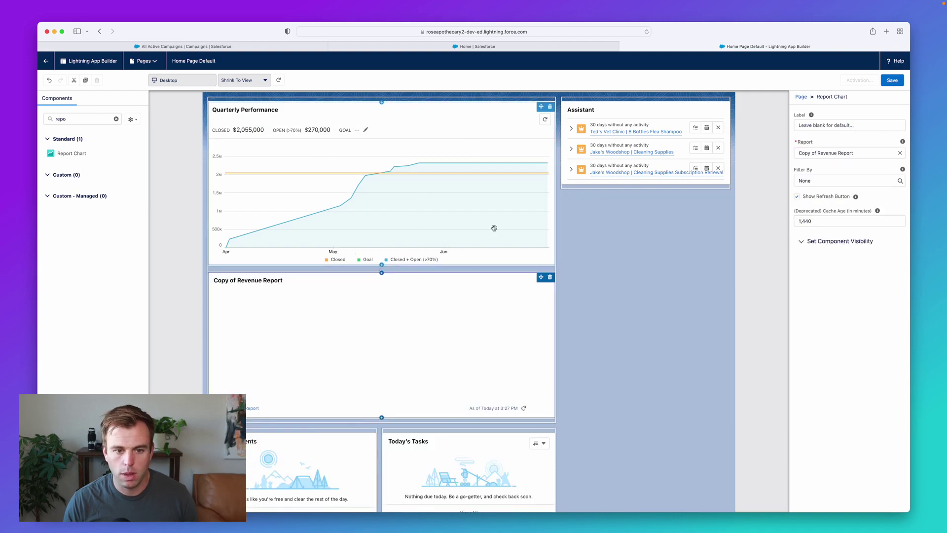
scroll(492, 226, down, 1)
scroll(493, 228, down, 1)
scroll(493, 225, down, 1)
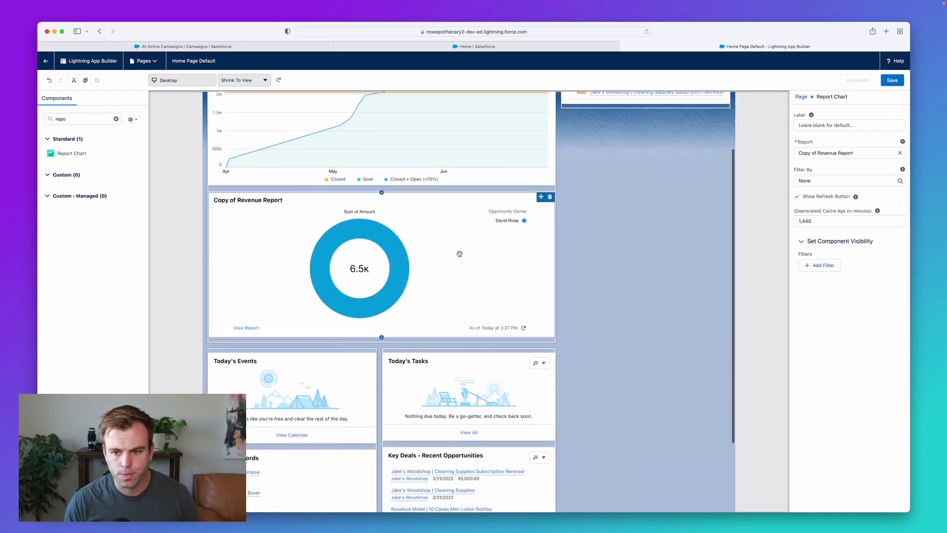
click(899, 153)
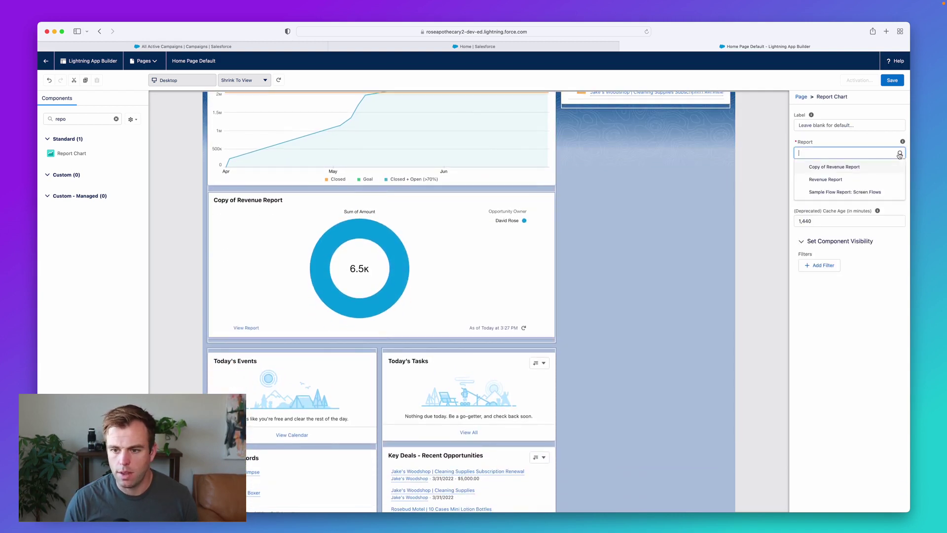
click(879, 180)
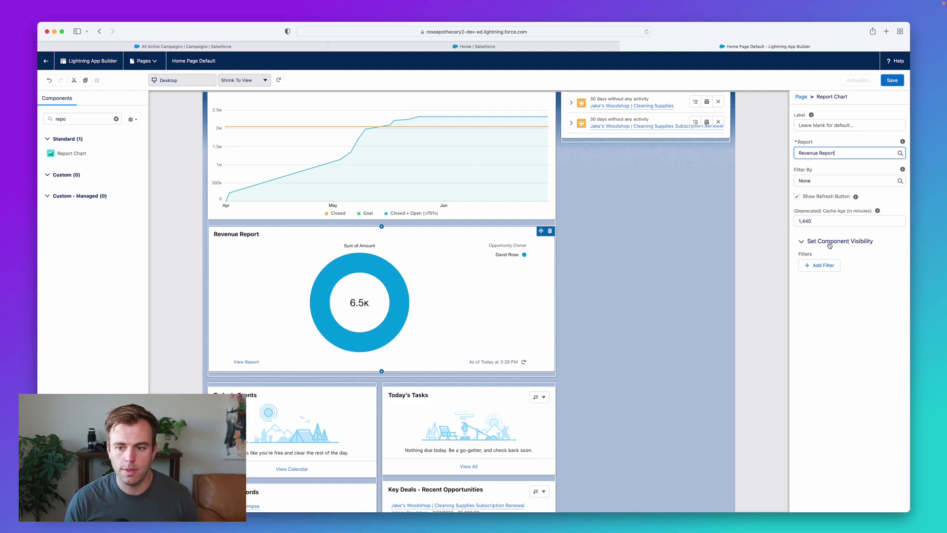
click(818, 266)
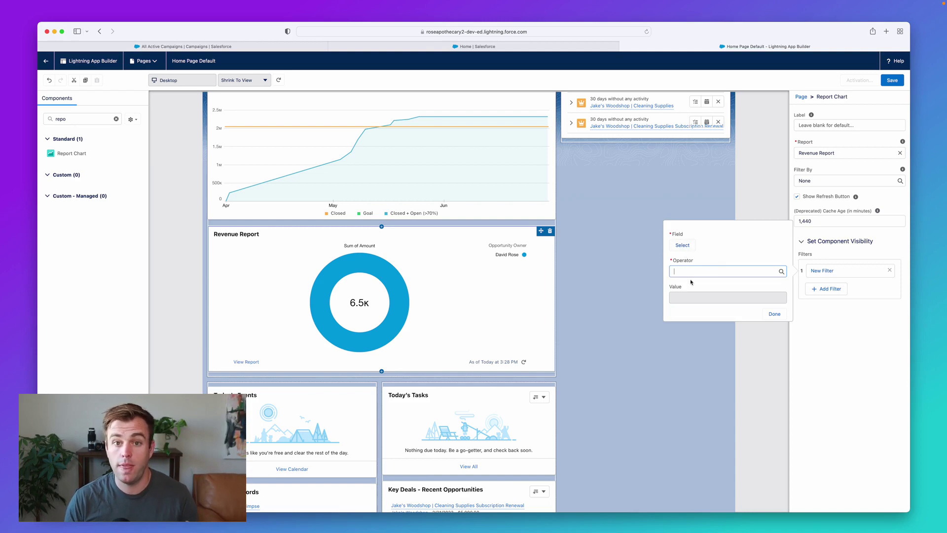
- Set the visibility filter's field to User > First Name
click(679, 245)
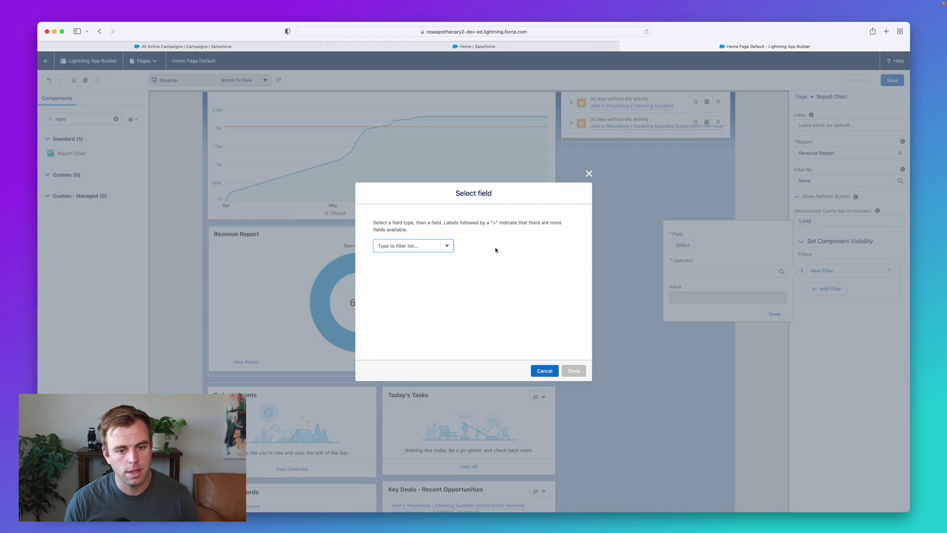
click(401, 251)
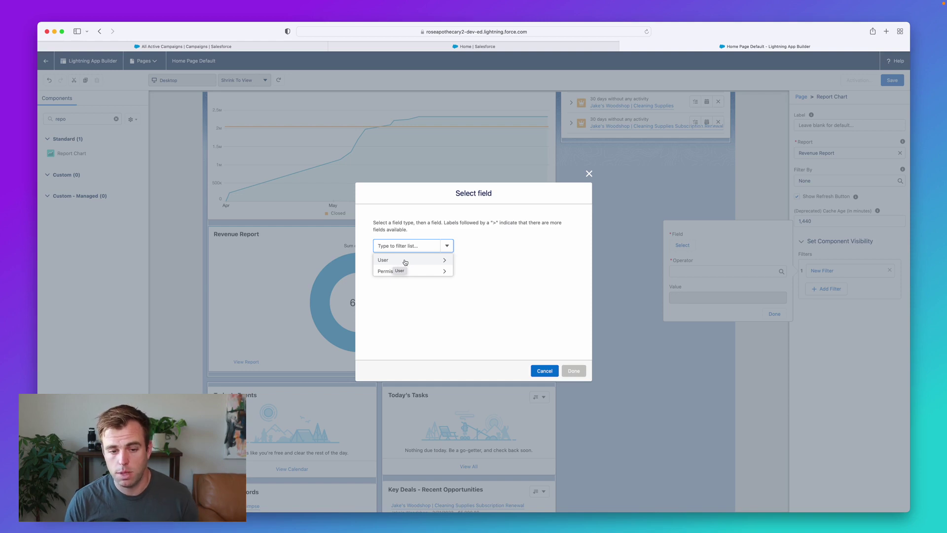
click(405, 262)
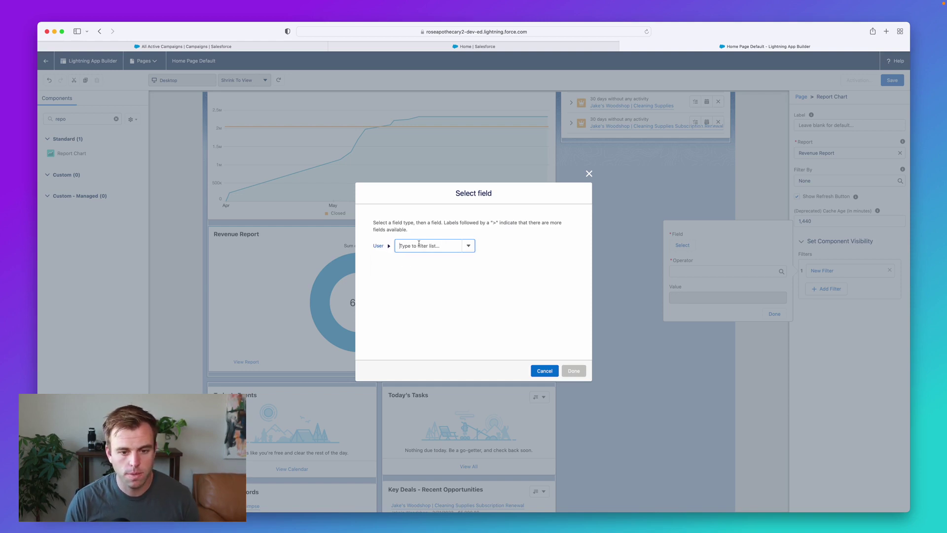
click(419, 244)
scroll(423, 301, down, 2)
scroll(422, 301, down, 2)
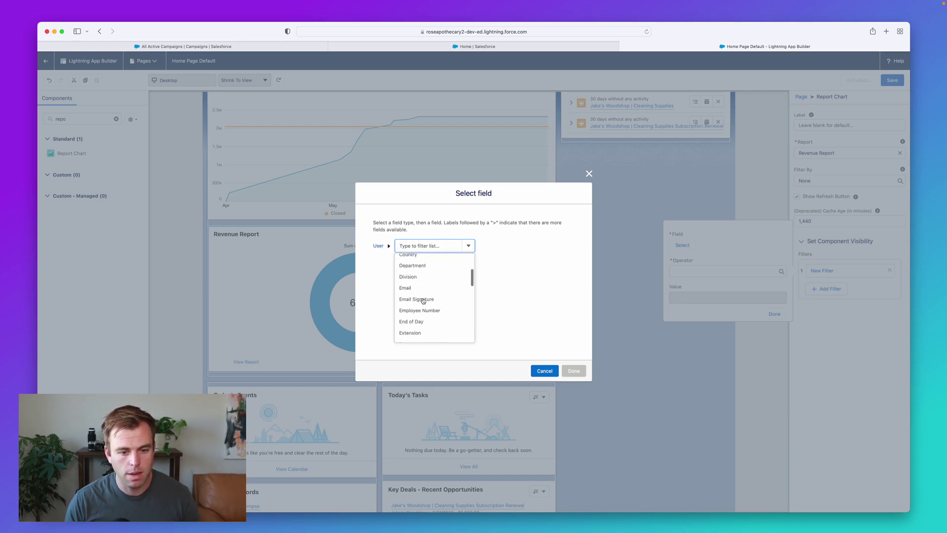
text(fir)
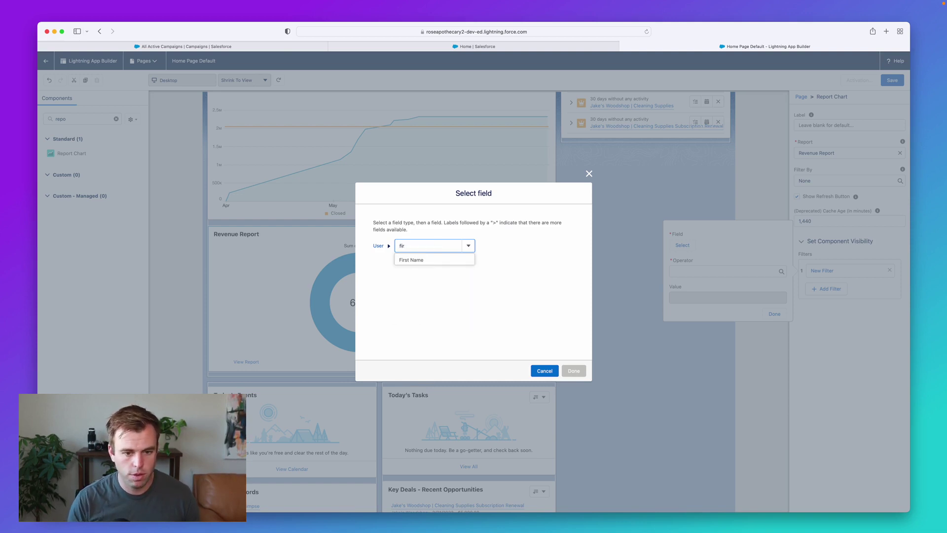
click(413, 261)
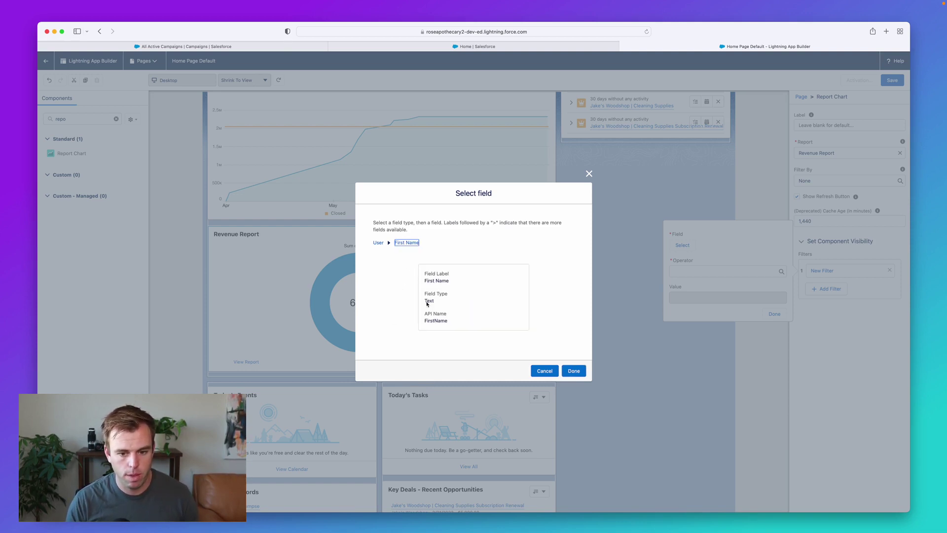
click(580, 372)
- Complete the filter as First Name Equal Brian
click(715, 270)
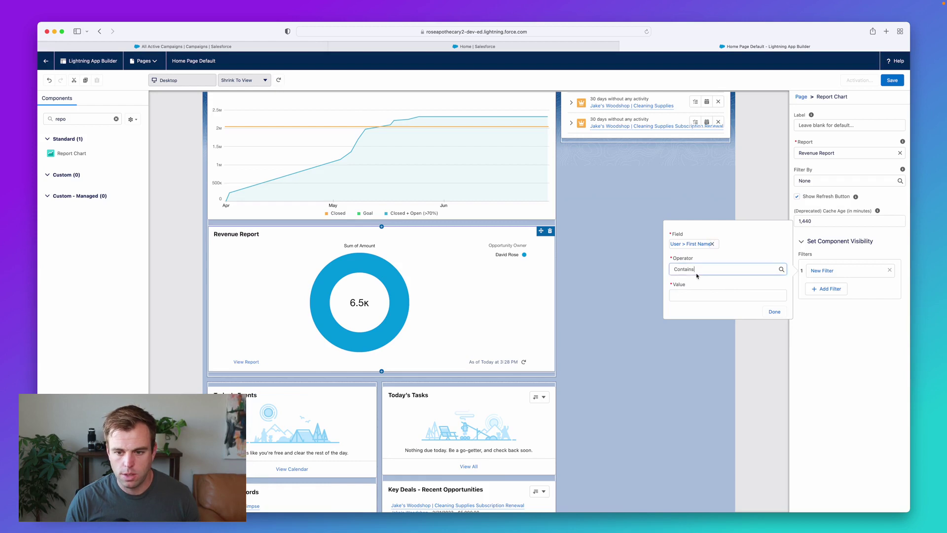
click(696, 302)
text(Brian)
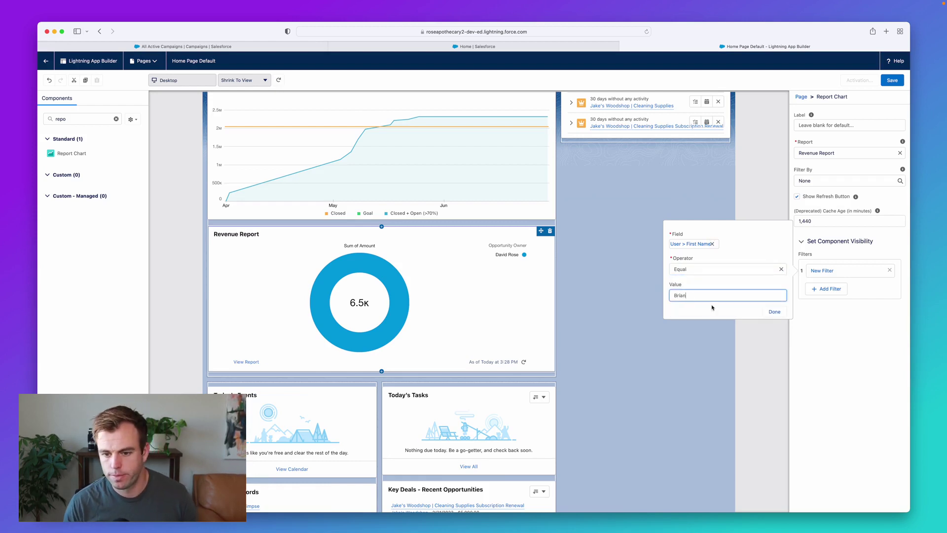
click(773, 312)
click(773, 312)
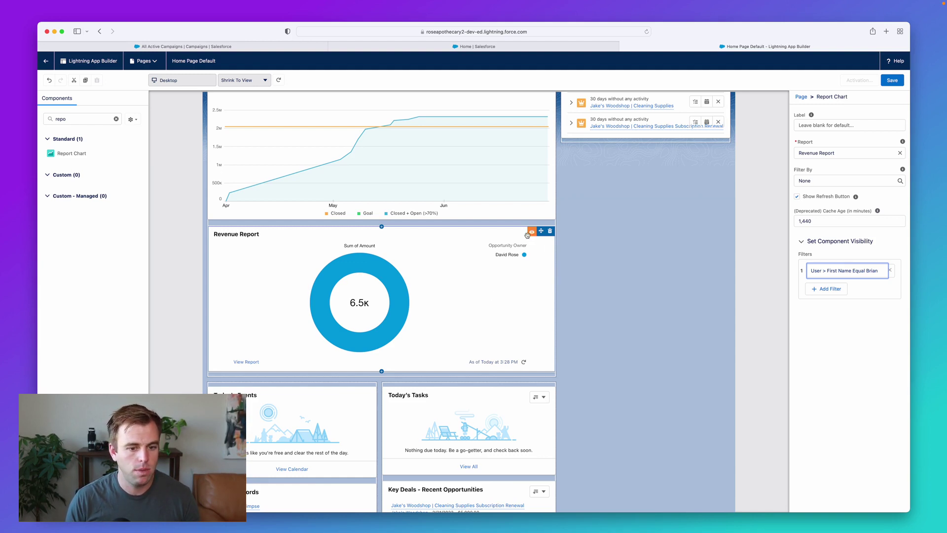
- Save the Home page and activate it as the org default
click(901, 81)
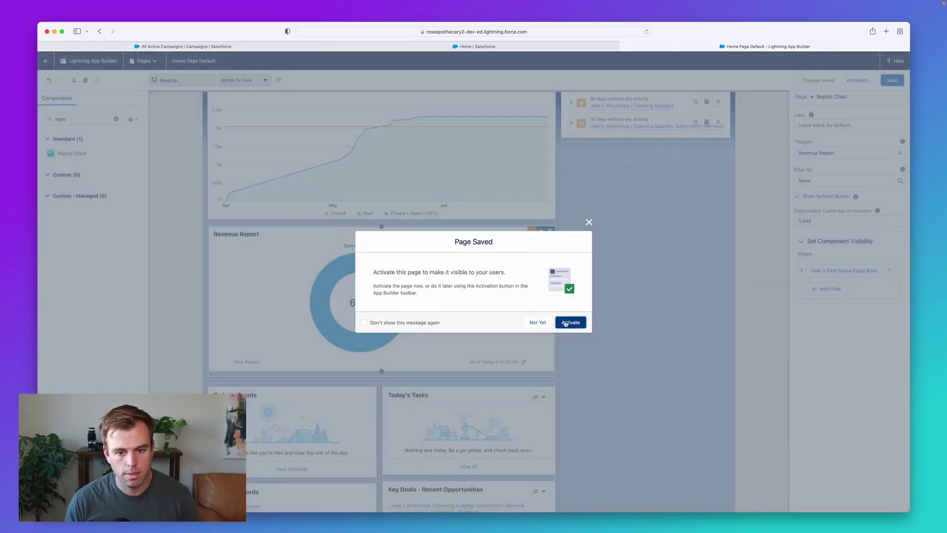
click(570, 322)
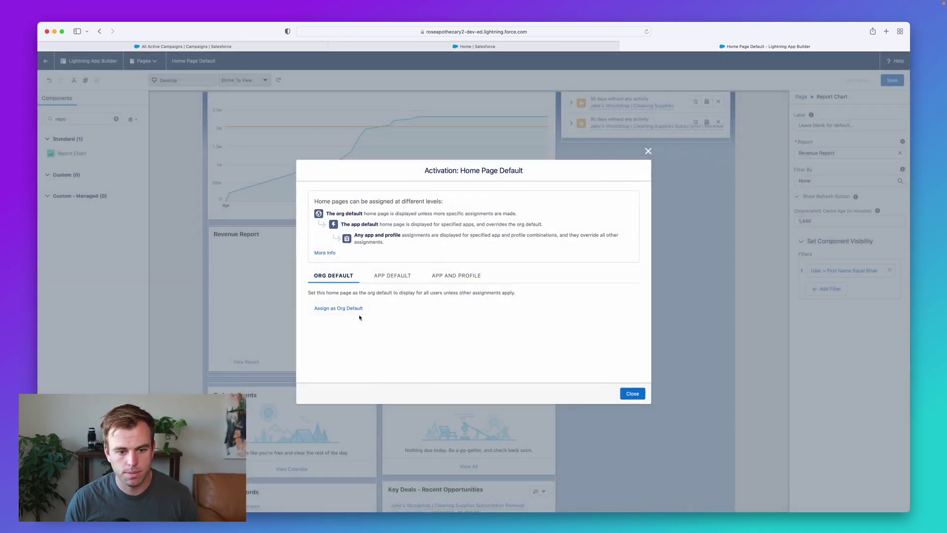
click(355, 309)
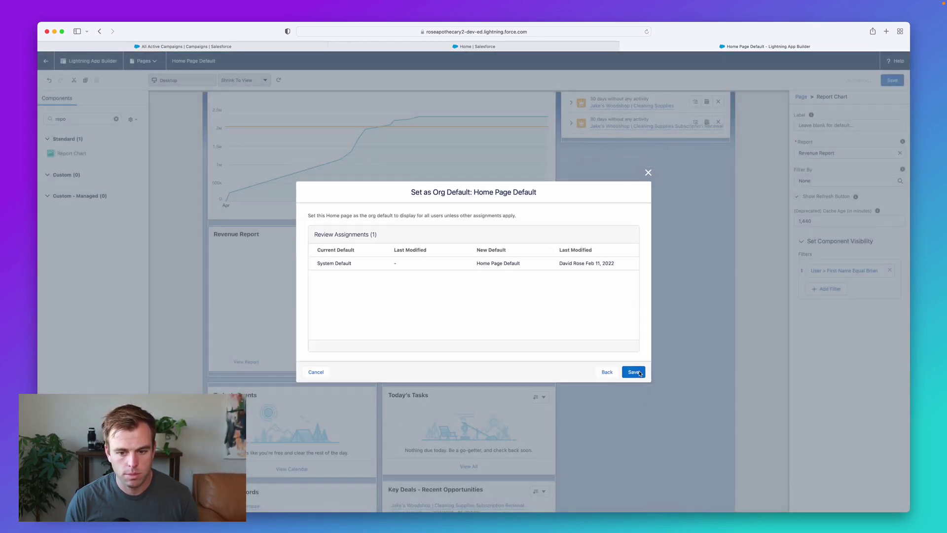
click(634, 372)
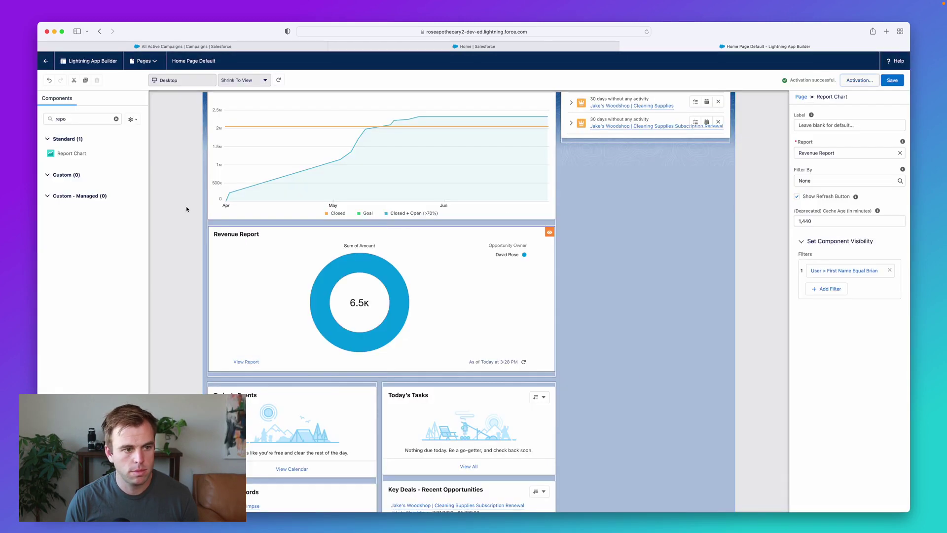
- Return from the builder to the live Sales Home page
click(47, 60)
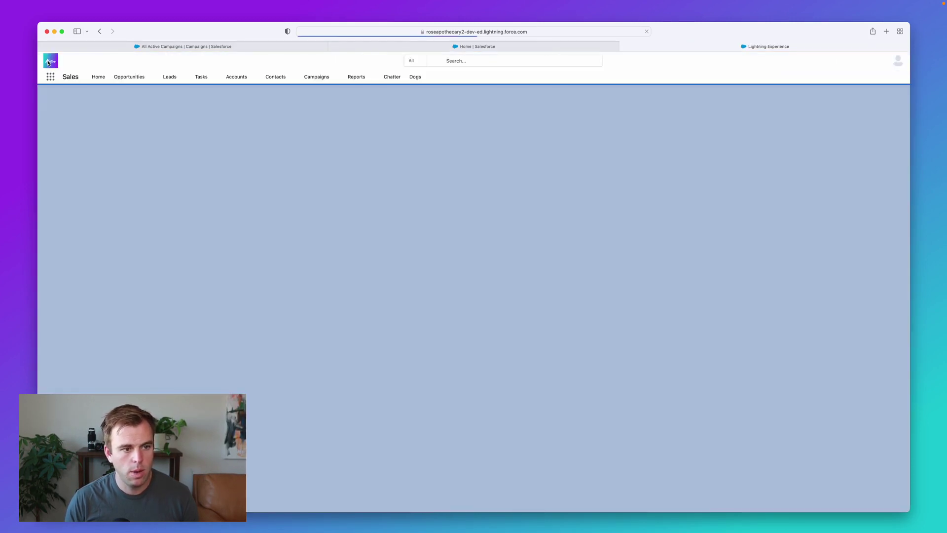